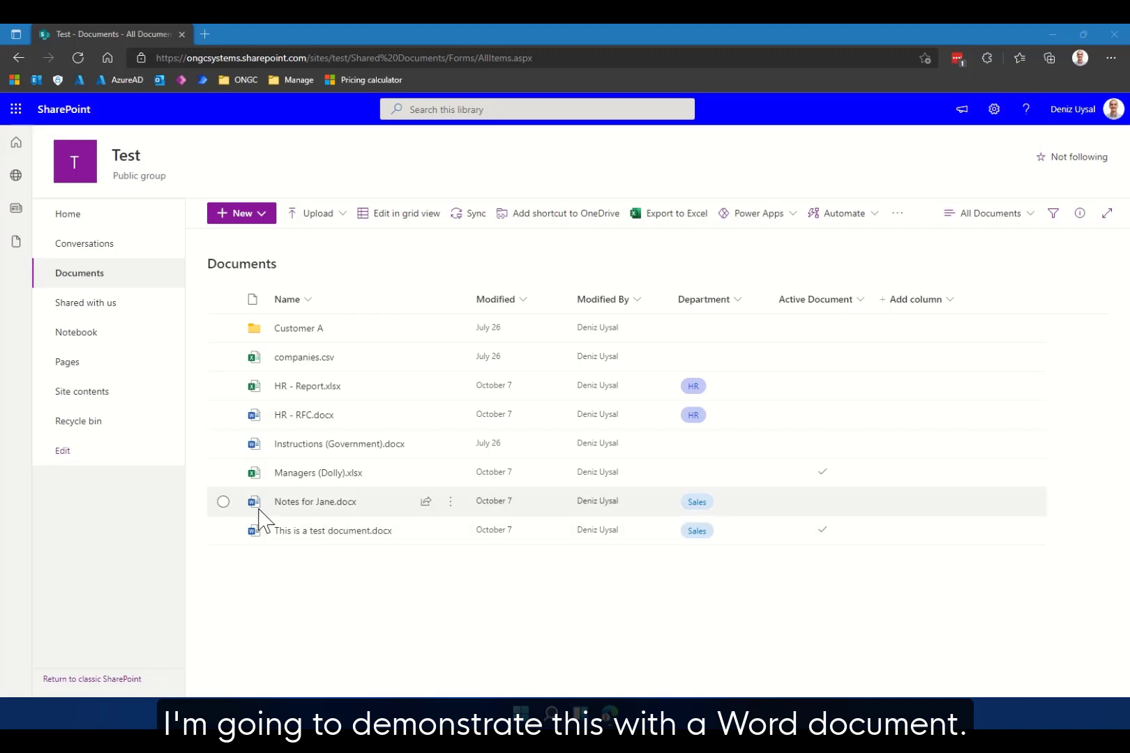
Open Notes for Jane.docx from the Documents library in the Word desktop app.
click(223, 502)
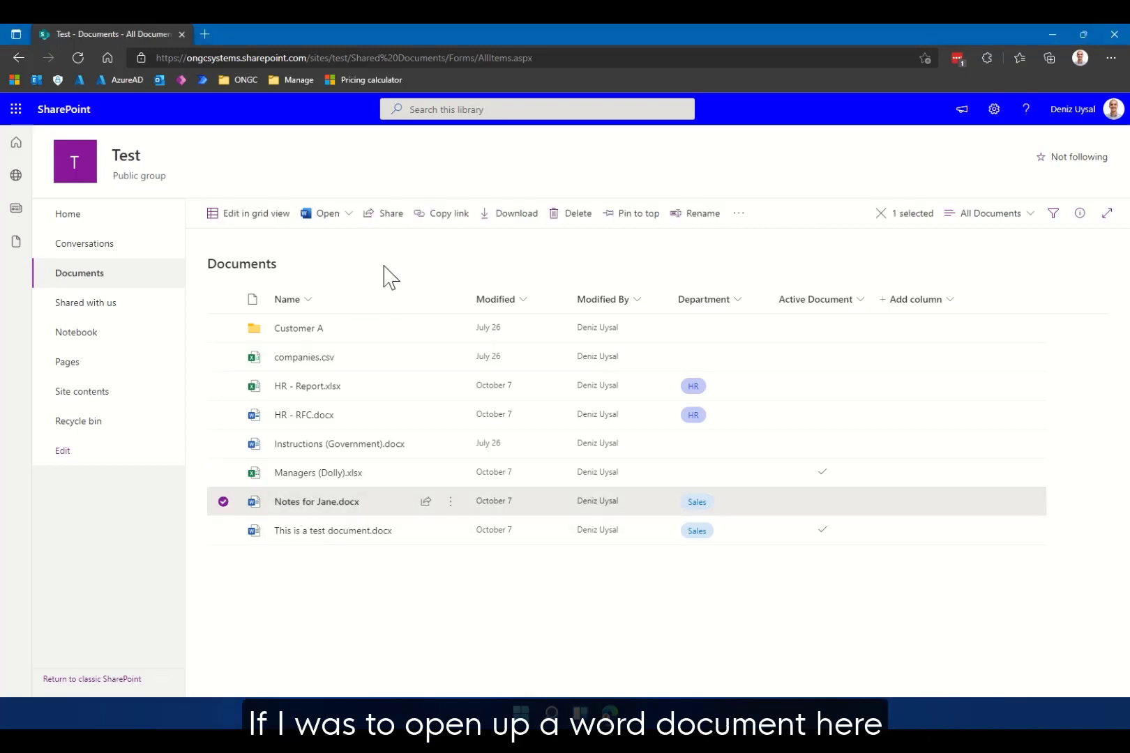
click(338, 218)
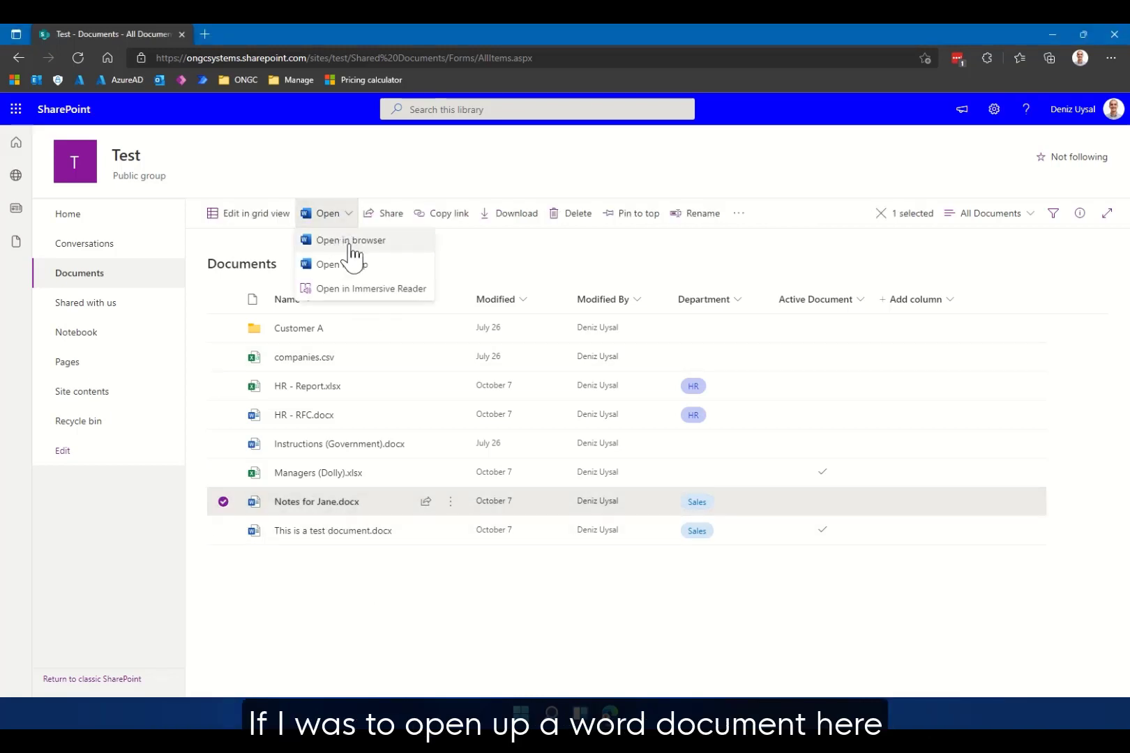
click(352, 266)
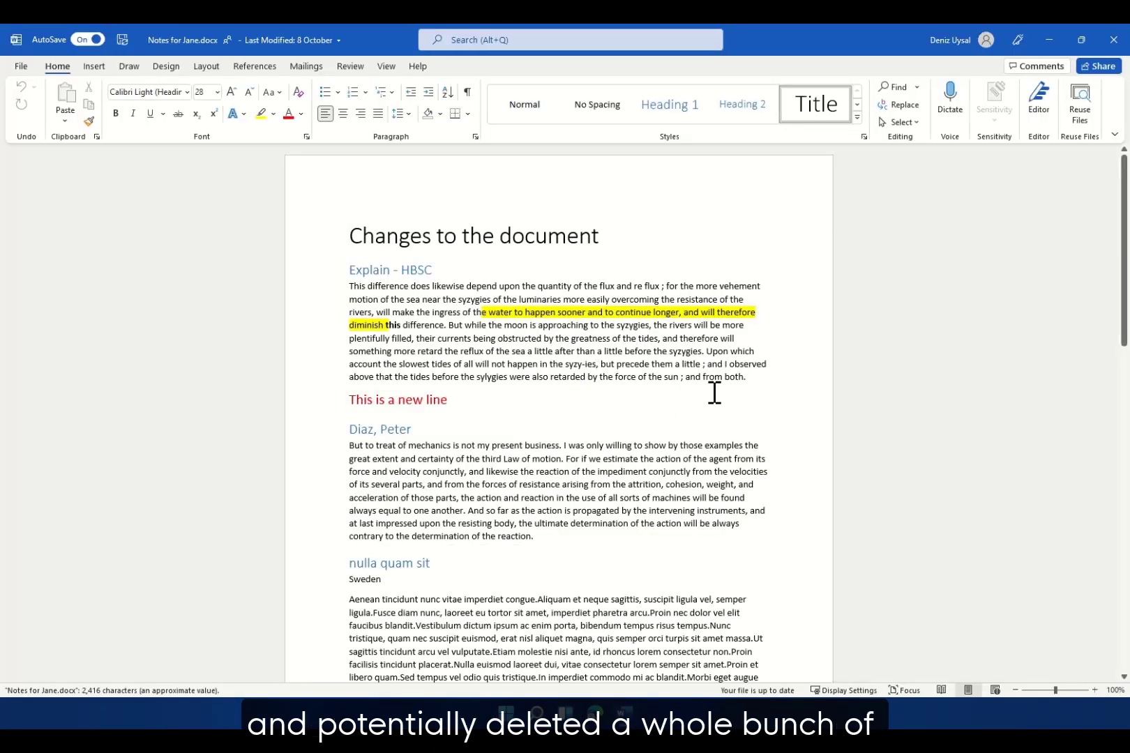
Delete everything from the red line "This is a new line" to the end of the document and close the file.
click(349, 400)
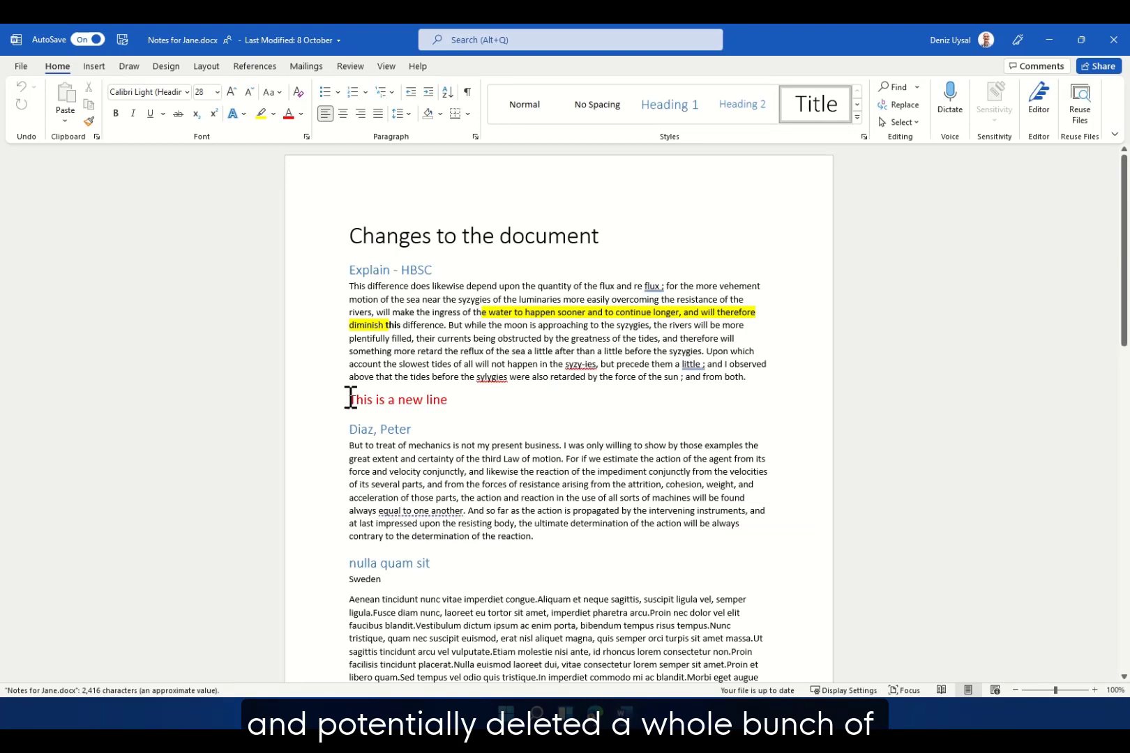
drag(425, 441, 682, 569)
key(Delete)
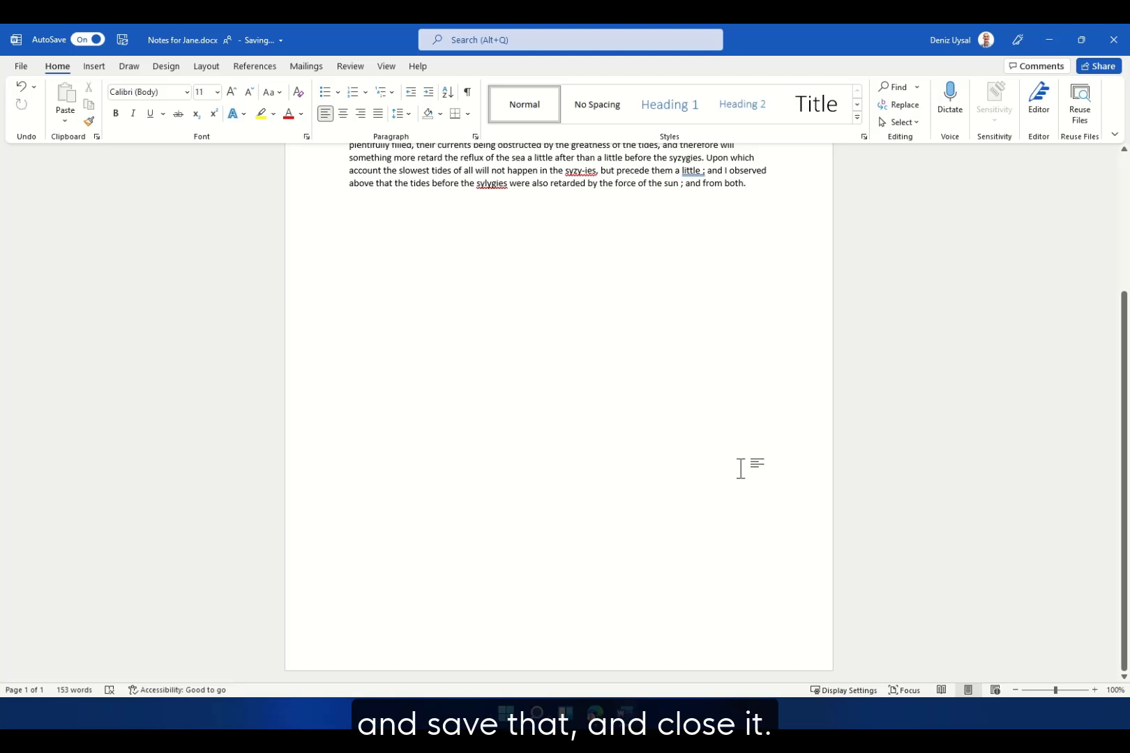
key(alt+F4)
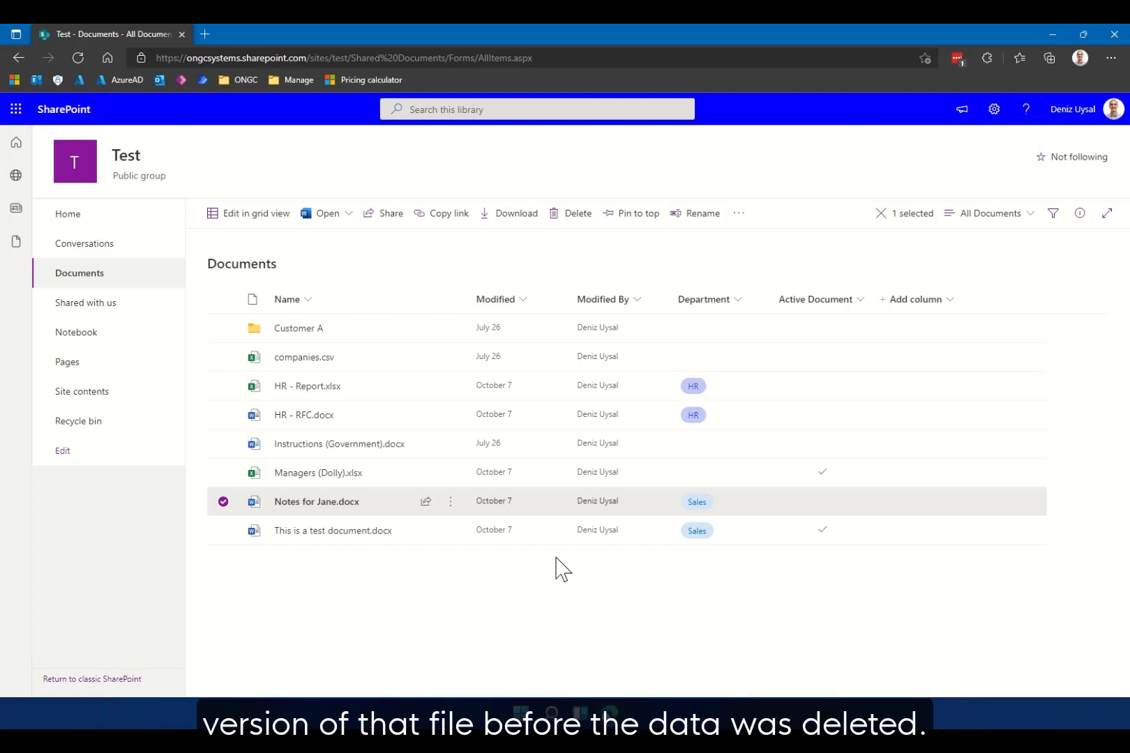
Reopen Notes for Jane.docx in the Word desktop app and display its version history.
click(347, 225)
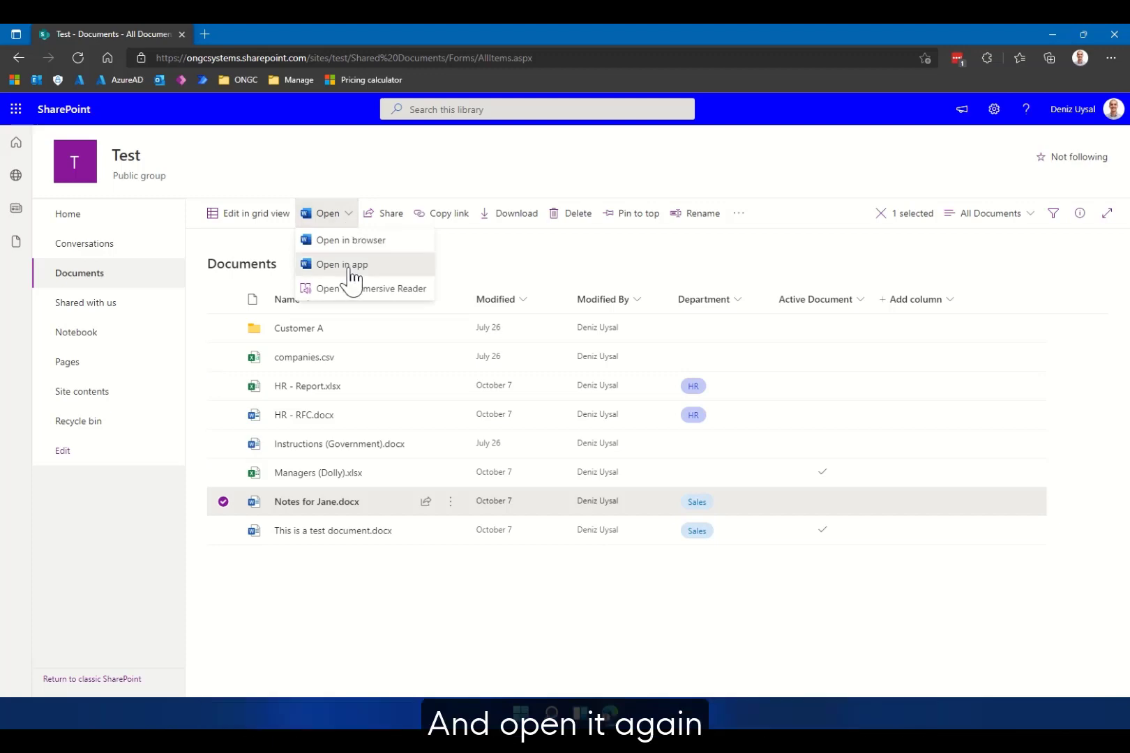
click(349, 266)
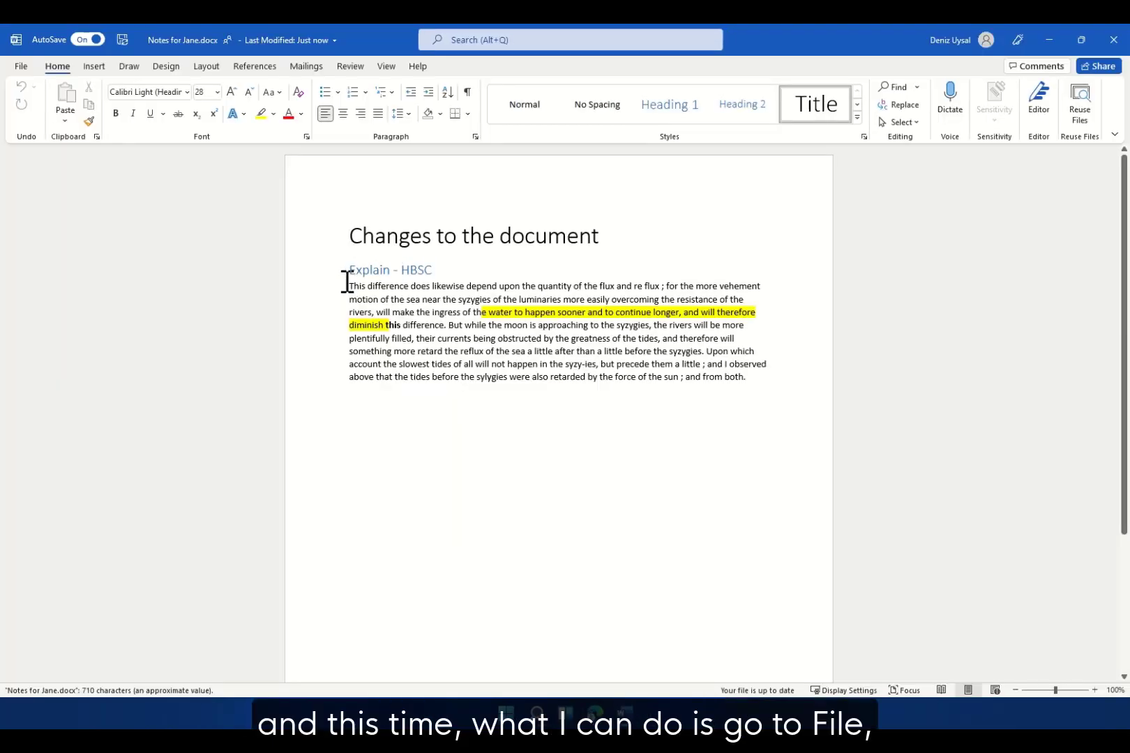
click(21, 68)
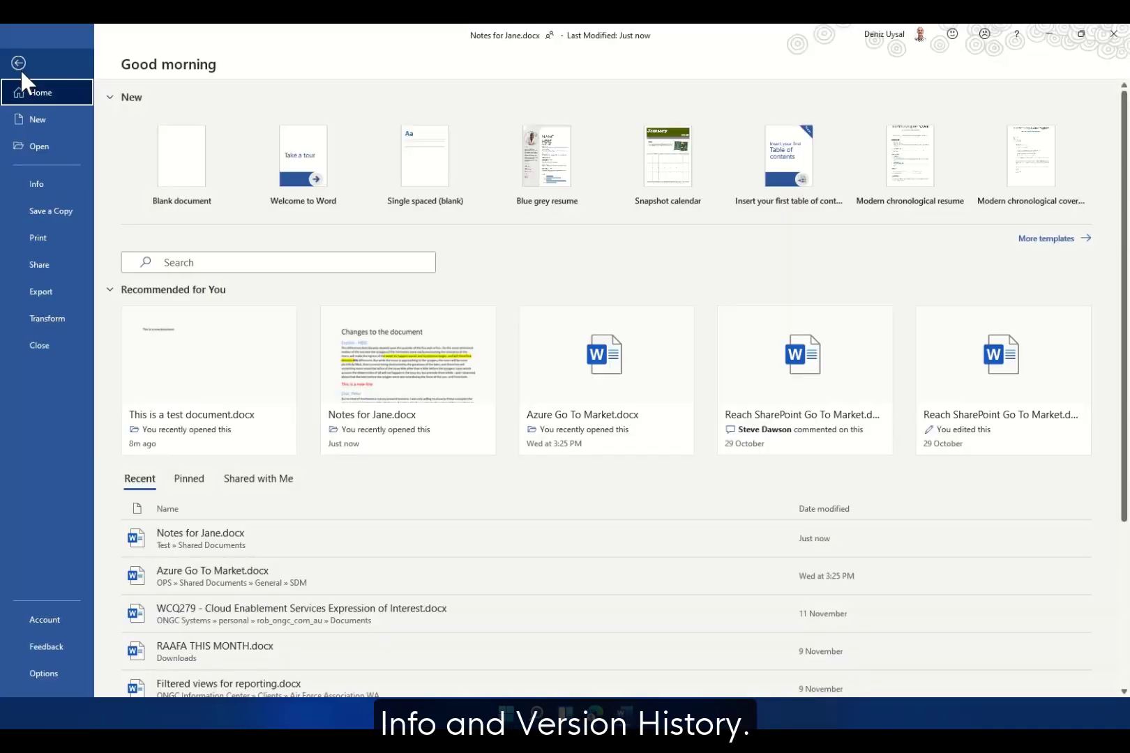
click(42, 184)
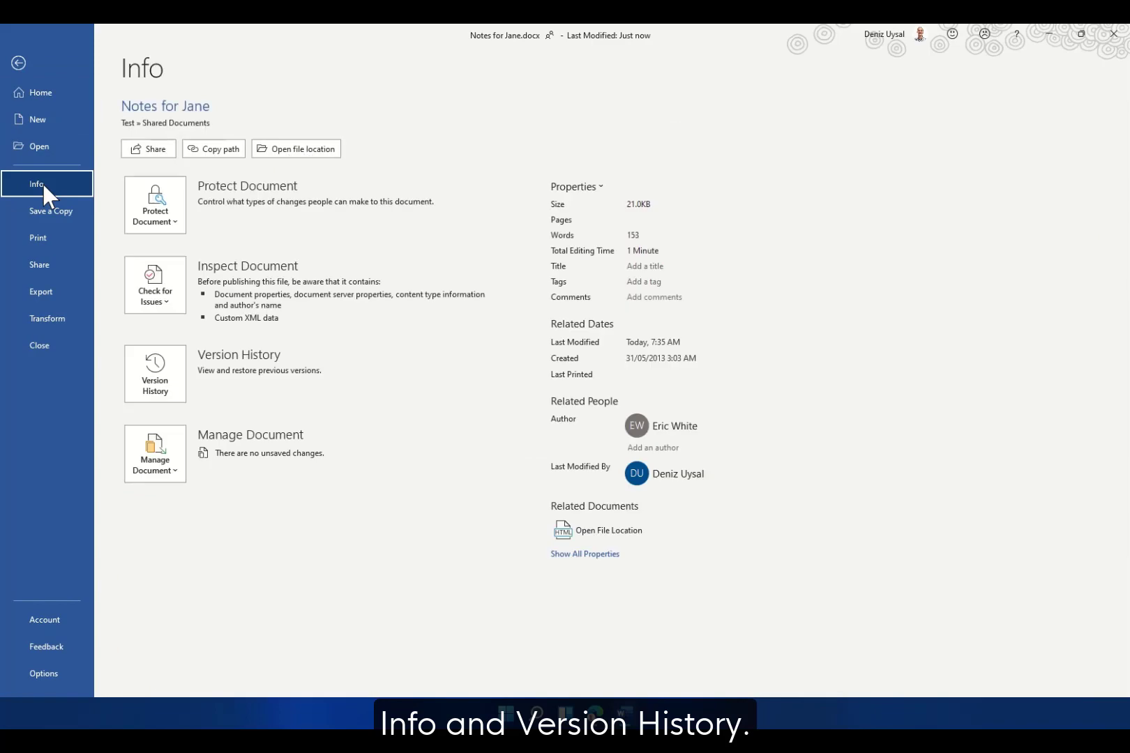
click(168, 376)
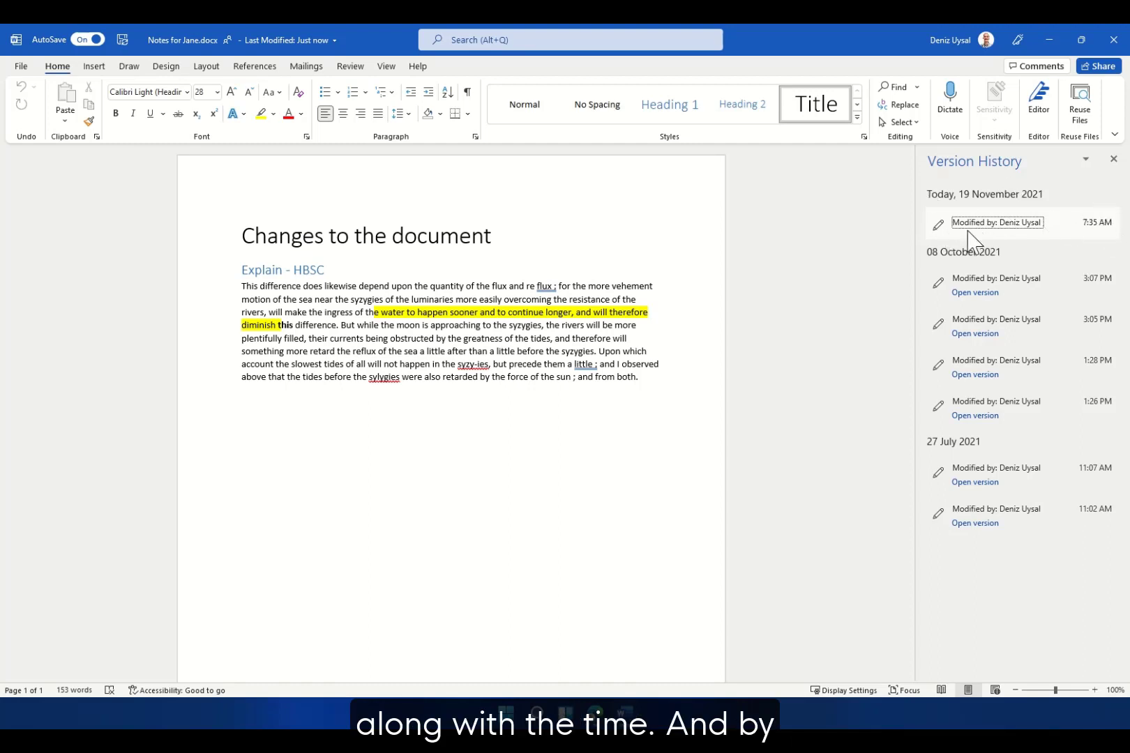
Open the version from 08 October 2021, 3:07 PM and read through its content.
click(980, 293)
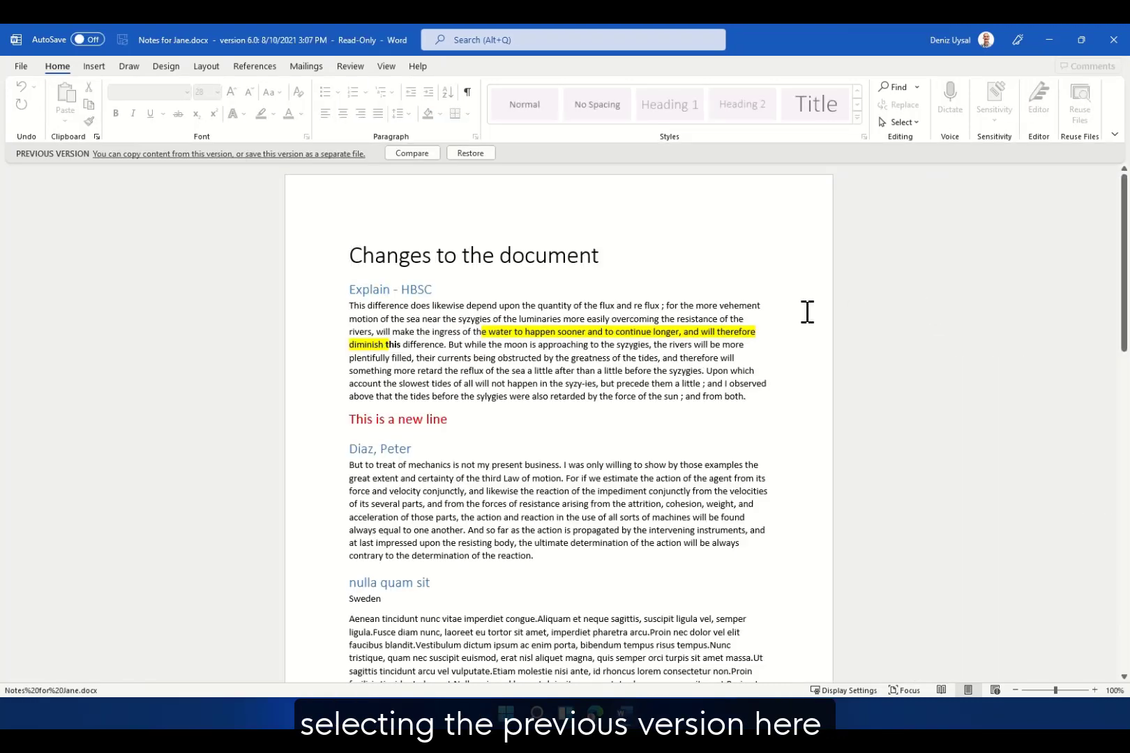
scroll(819, 323, down, 5)
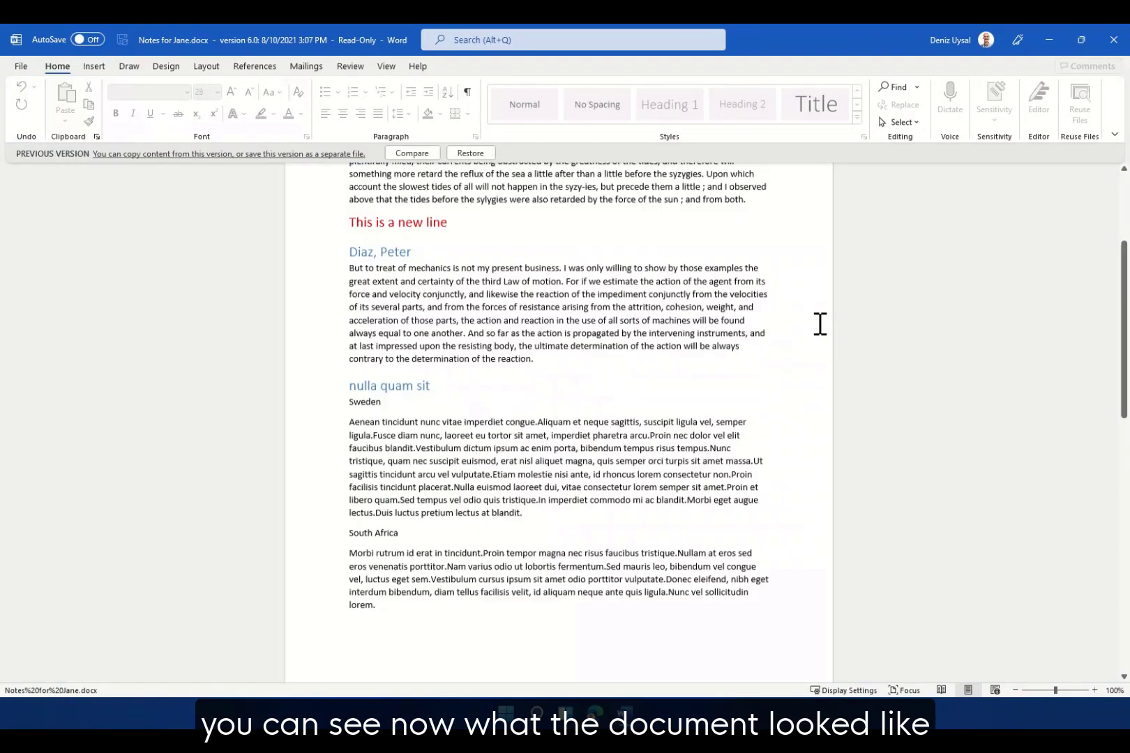
scroll(826, 347, down, 5)
scroll(858, 415, up, 5)
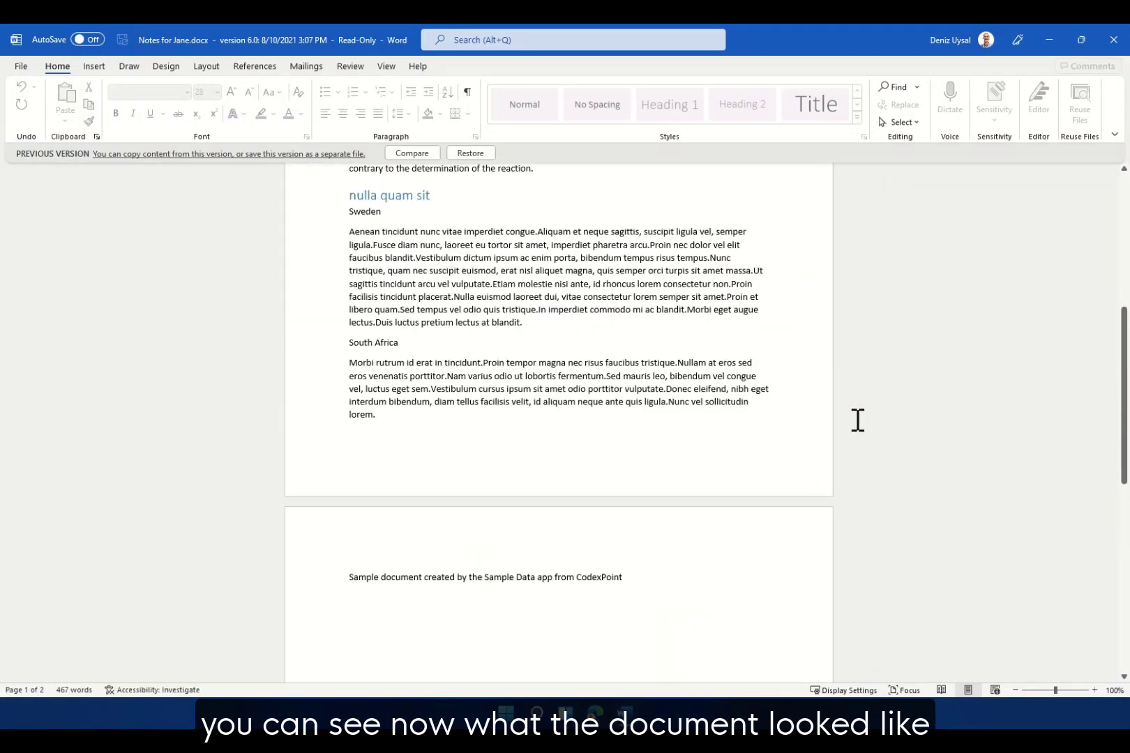
scroll(857, 420, up, 5)
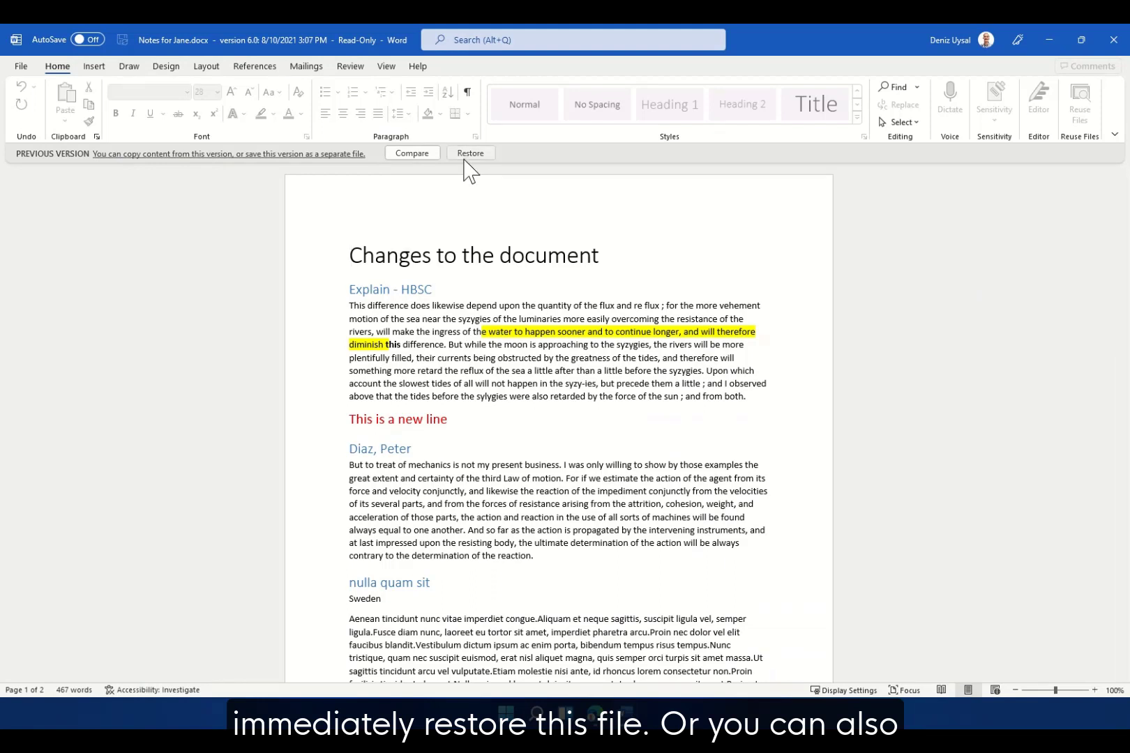
Compare this previous version with the current document, review the original, revised and revisions text, and close the comparison without saving.
click(397, 154)
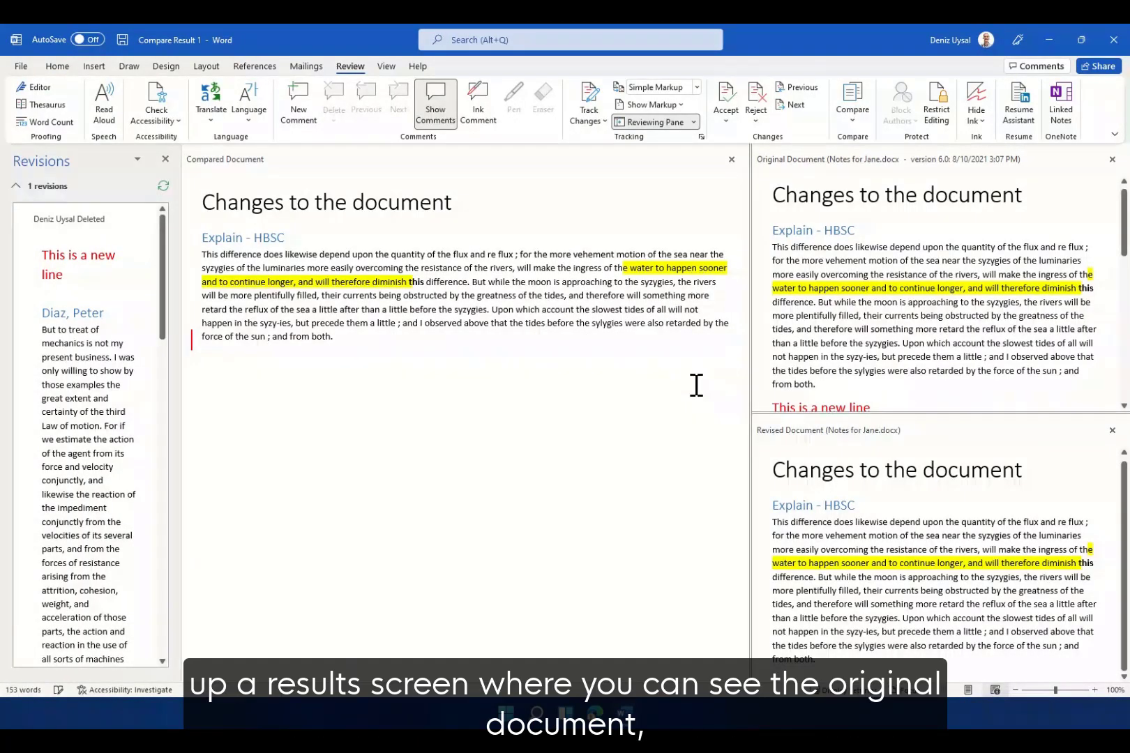
scroll(981, 338, down, 2)
scroll(982, 338, down, 10)
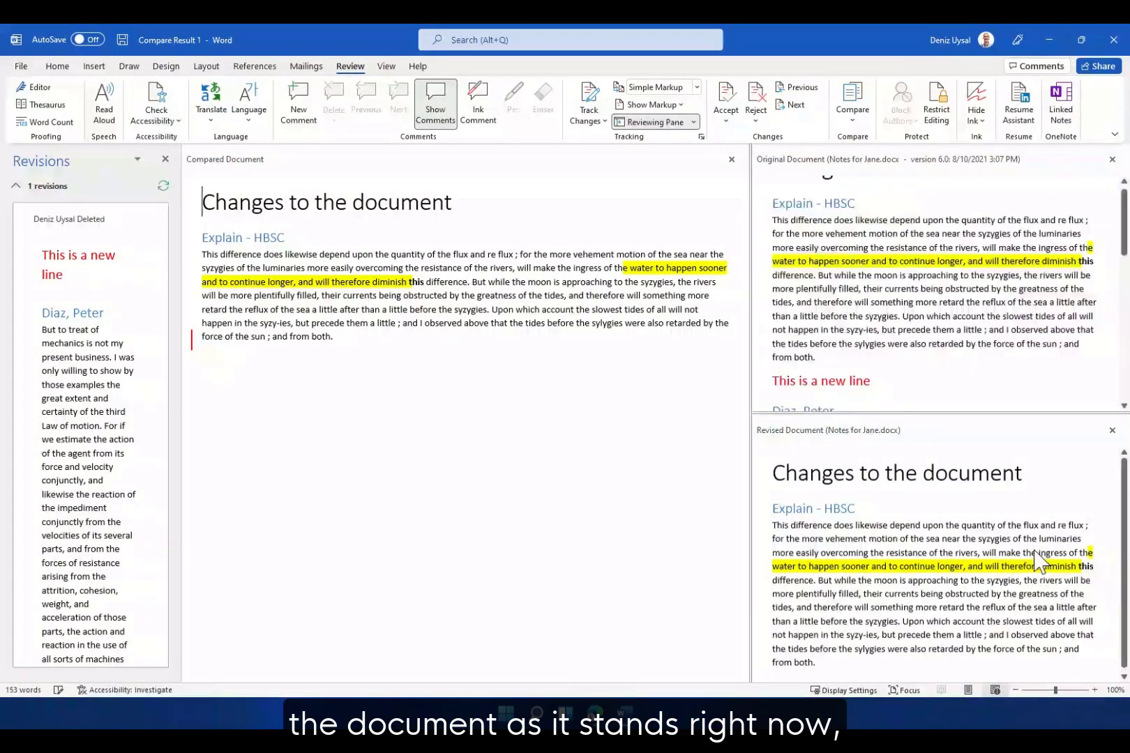
scroll(1040, 581, up, 2)
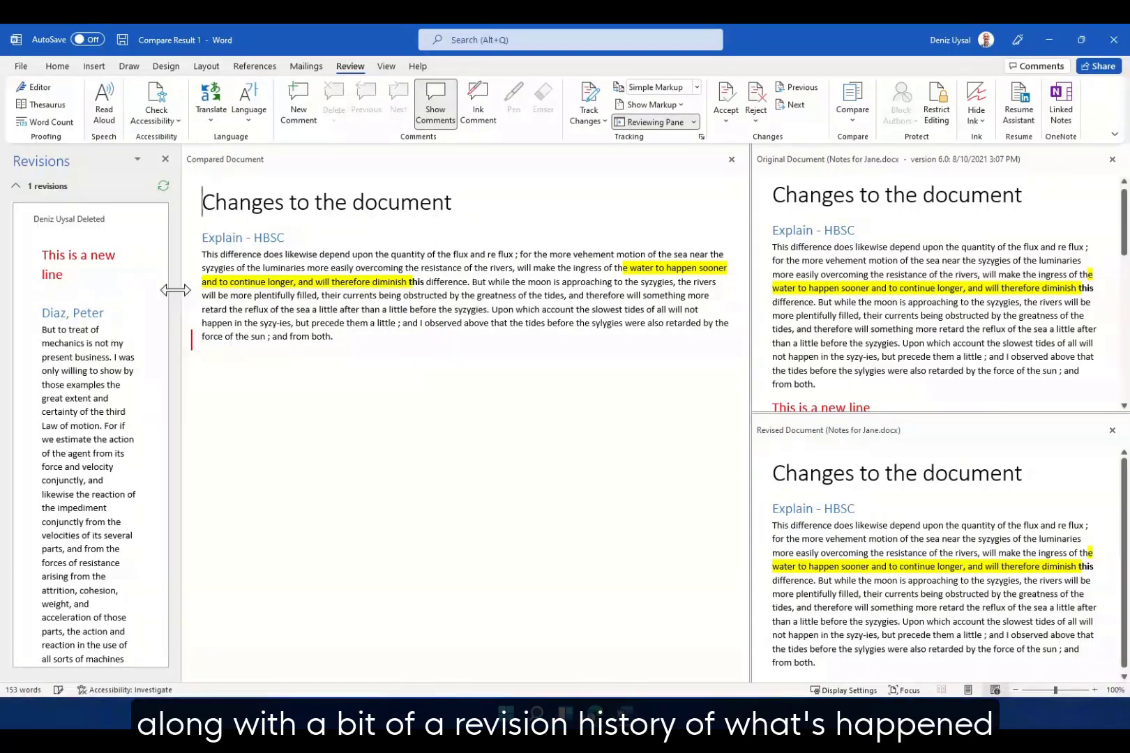
scroll(147, 336, down, 10)
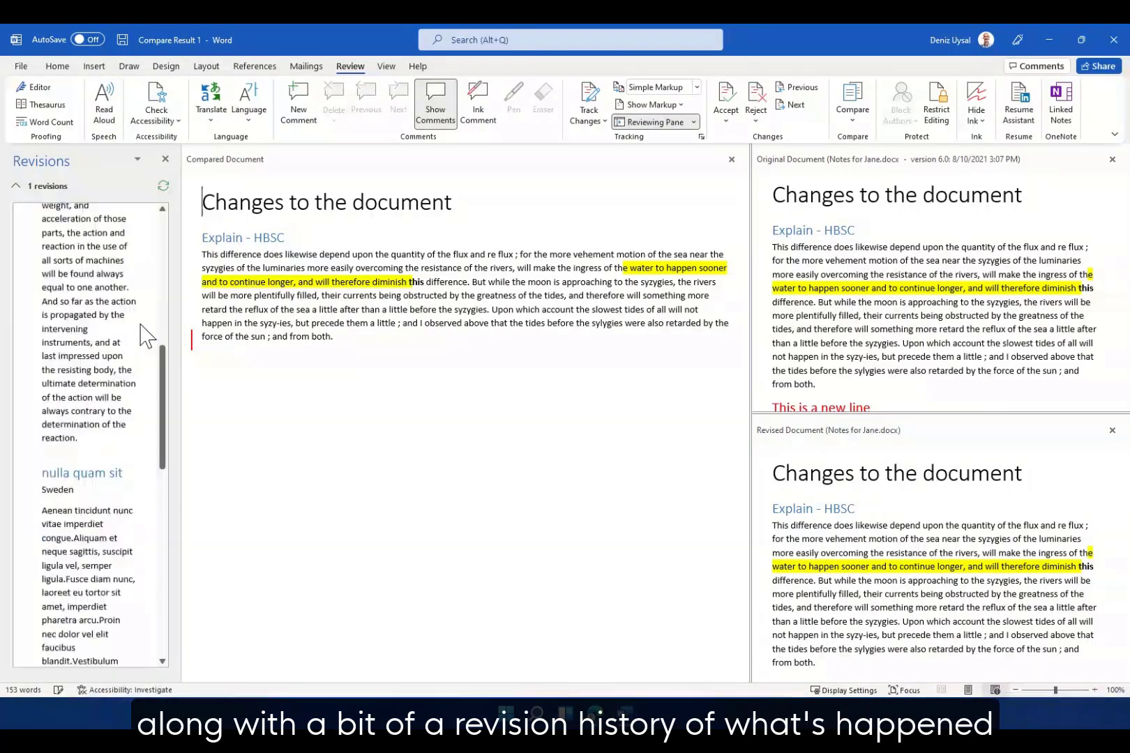
scroll(147, 337, down, 15)
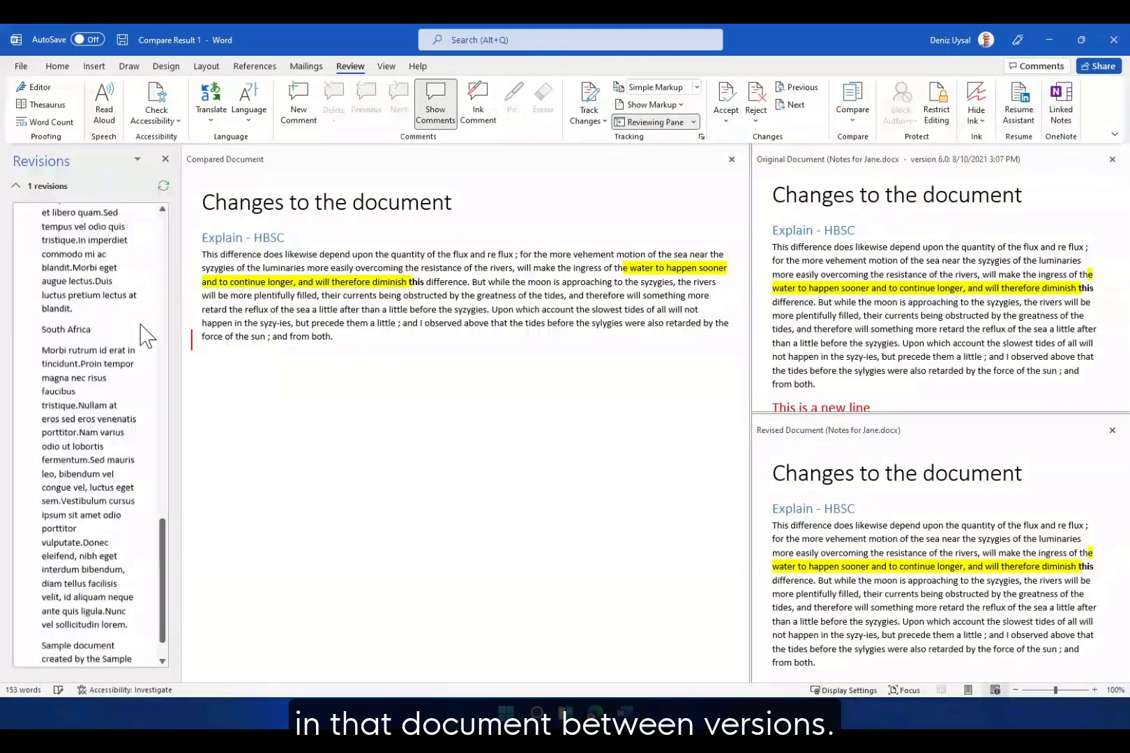
scroll(147, 336, up, 15)
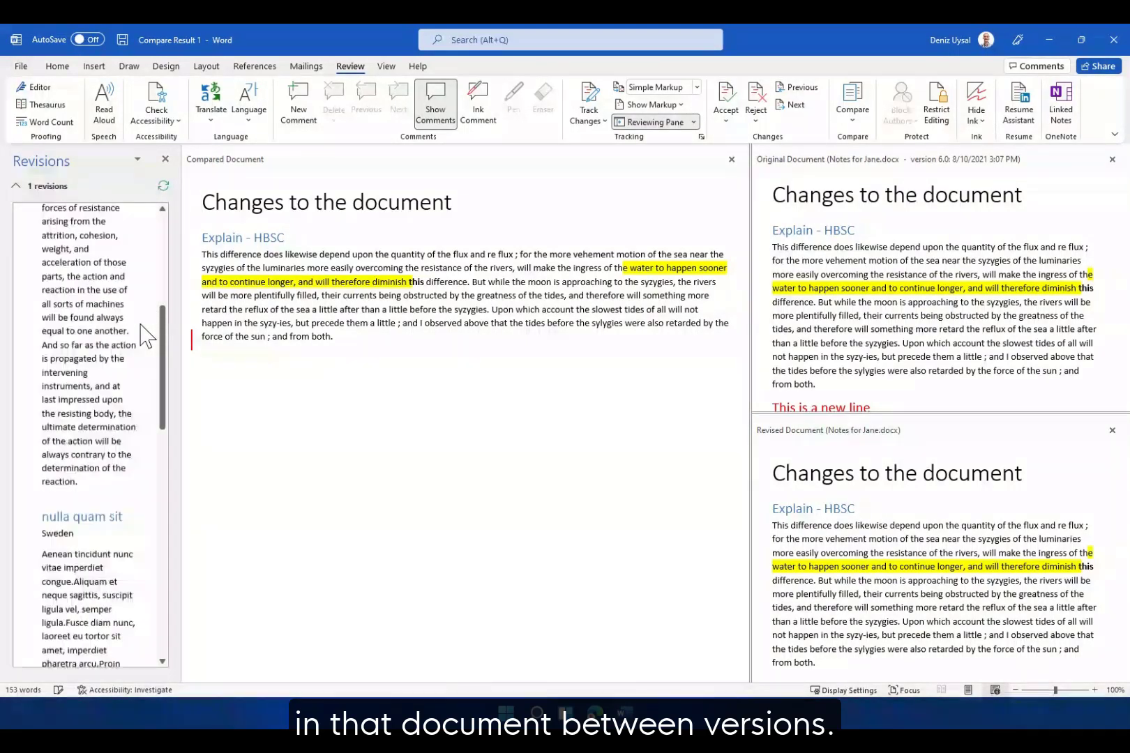
scroll(146, 336, up, 10)
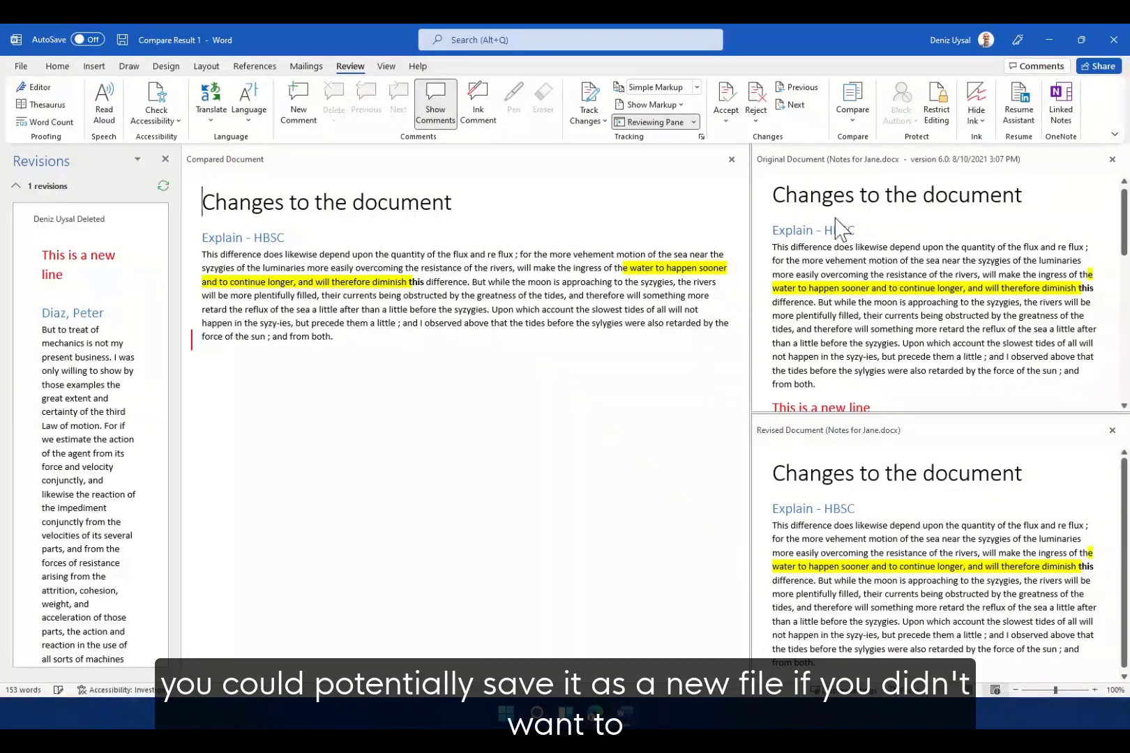
click(1114, 40)
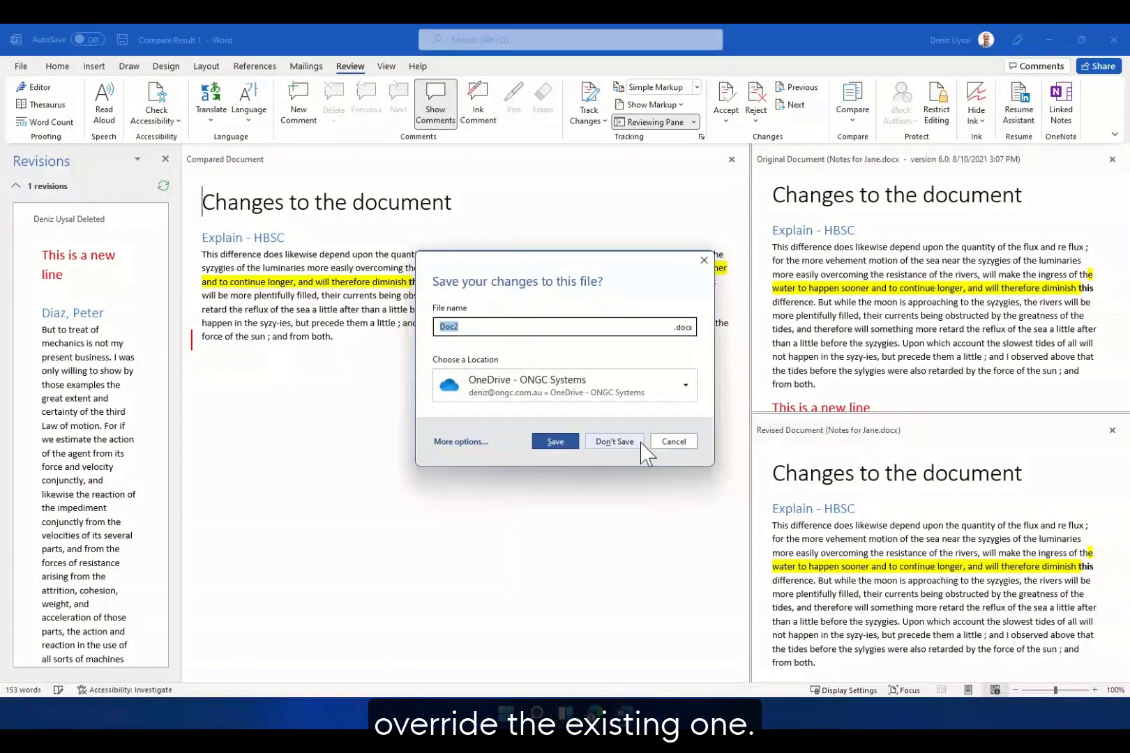
click(641, 443)
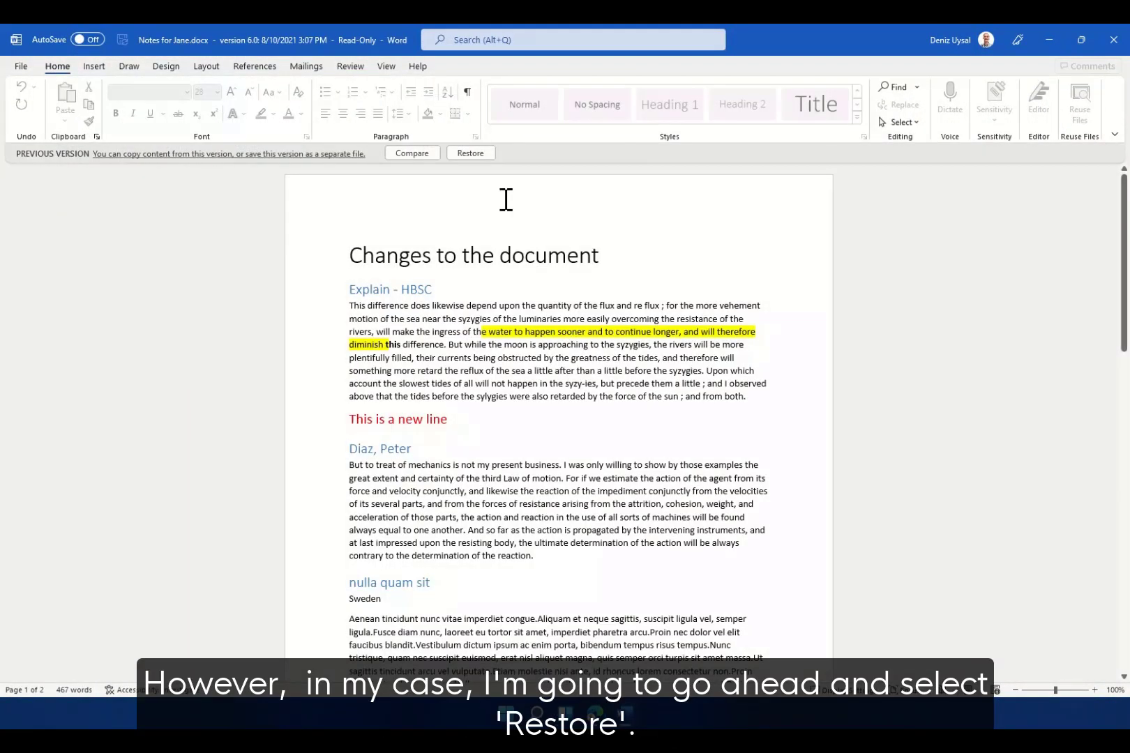
Restore the 3:07 PM version of the document and check its text through to the last page.
click(472, 154)
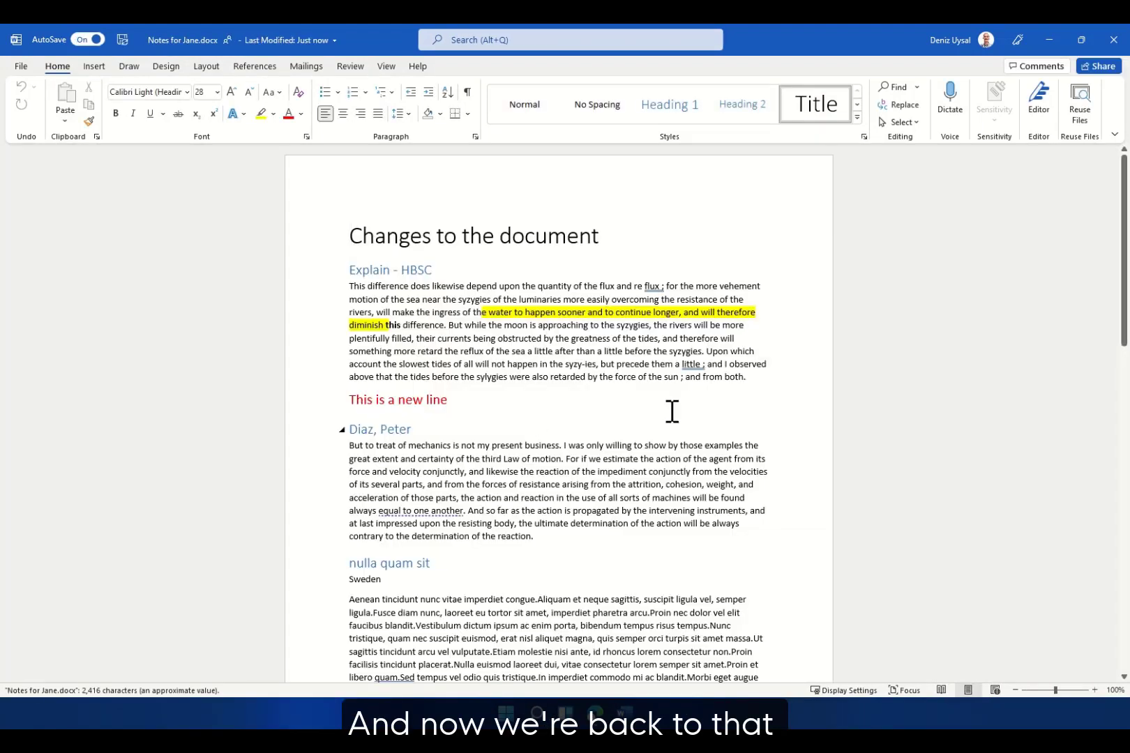
scroll(714, 409, down, 10)
scroll(738, 420, down, 3)
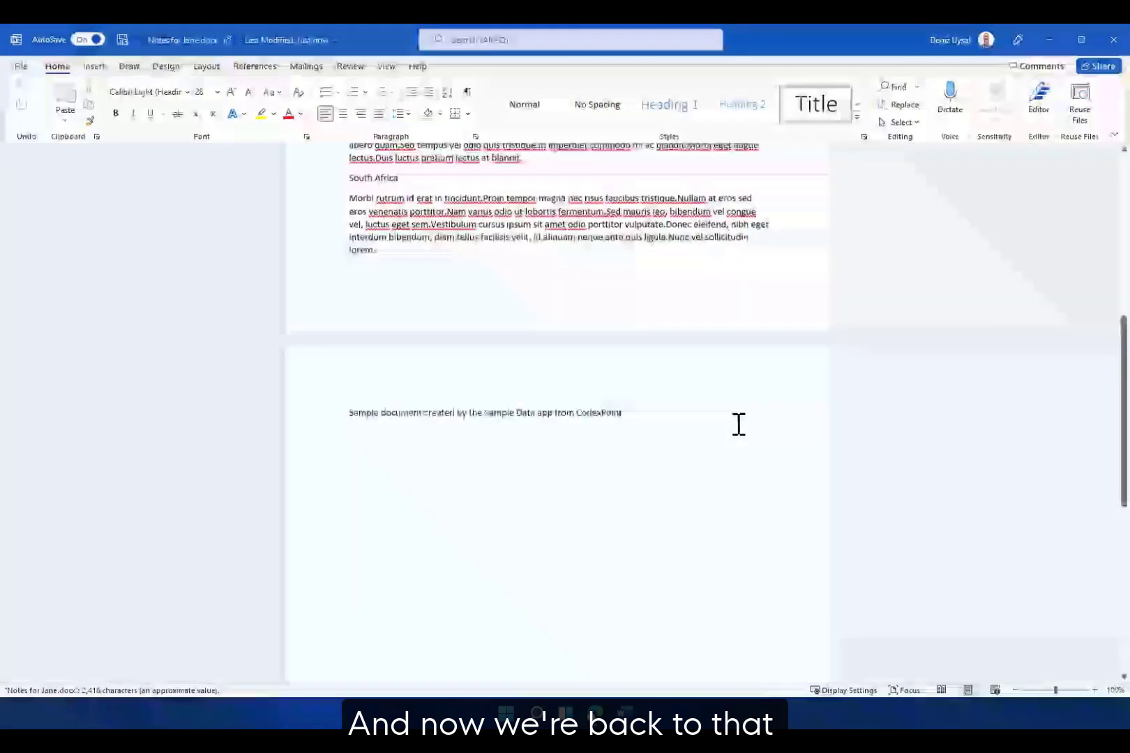
scroll(738, 421, up, 12)
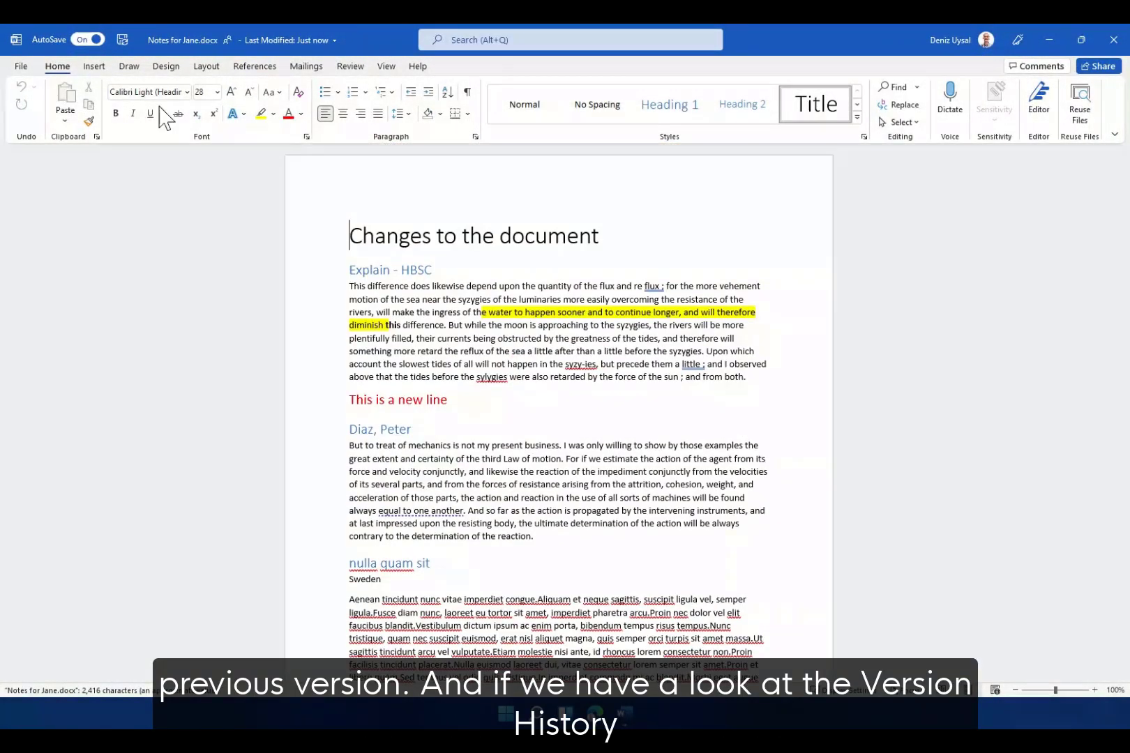
Review the restored document's version history and close the document.
click(21, 67)
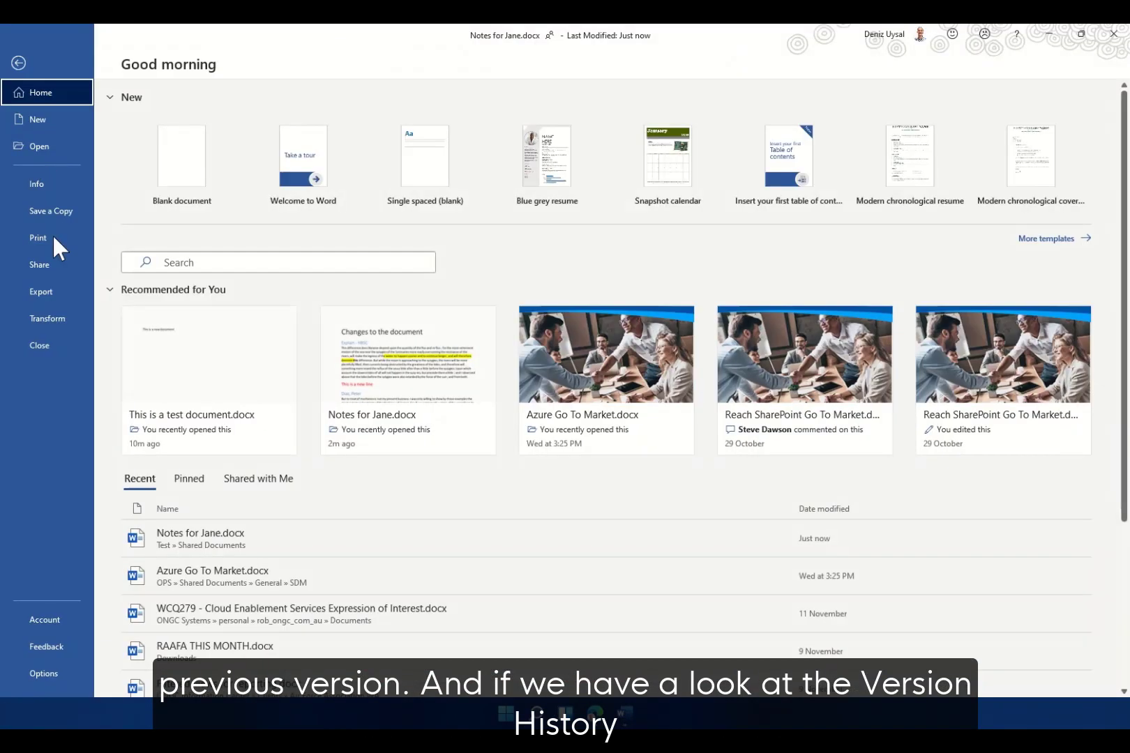
click(40, 184)
click(176, 386)
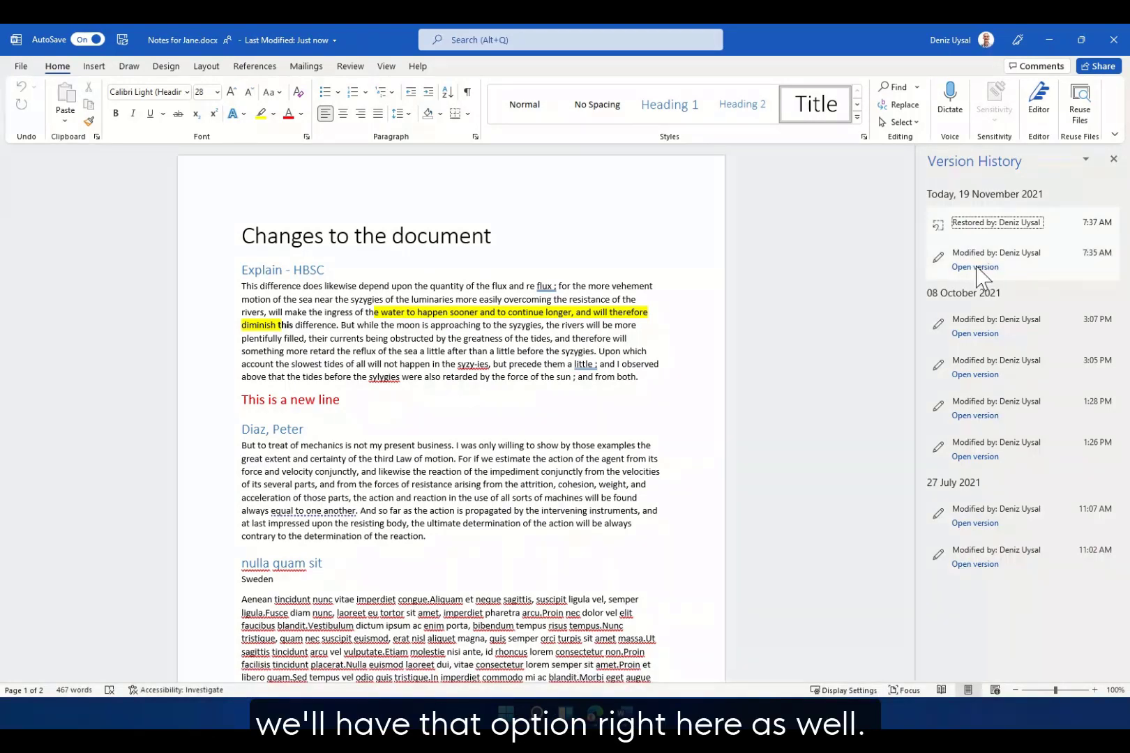
click(1114, 40)
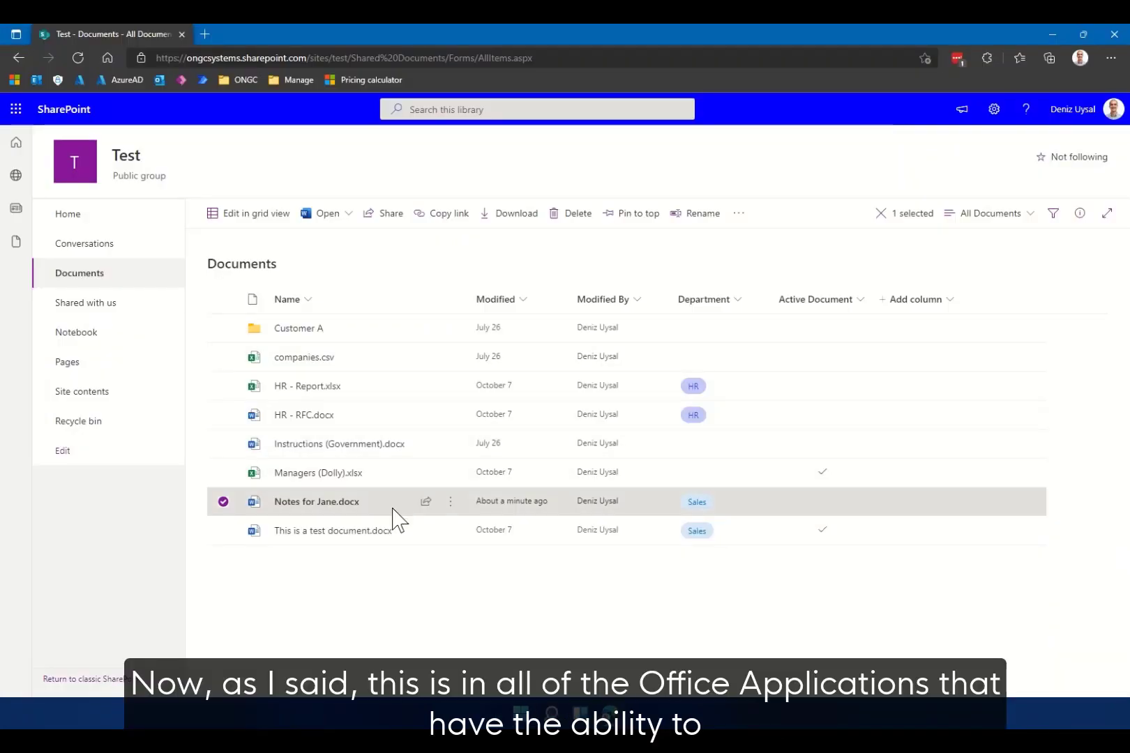
View the version history of Notes for Jane.docx in SharePoint and inspect the actions available for version 7.0 without applying any.
mouse_move(393, 509)
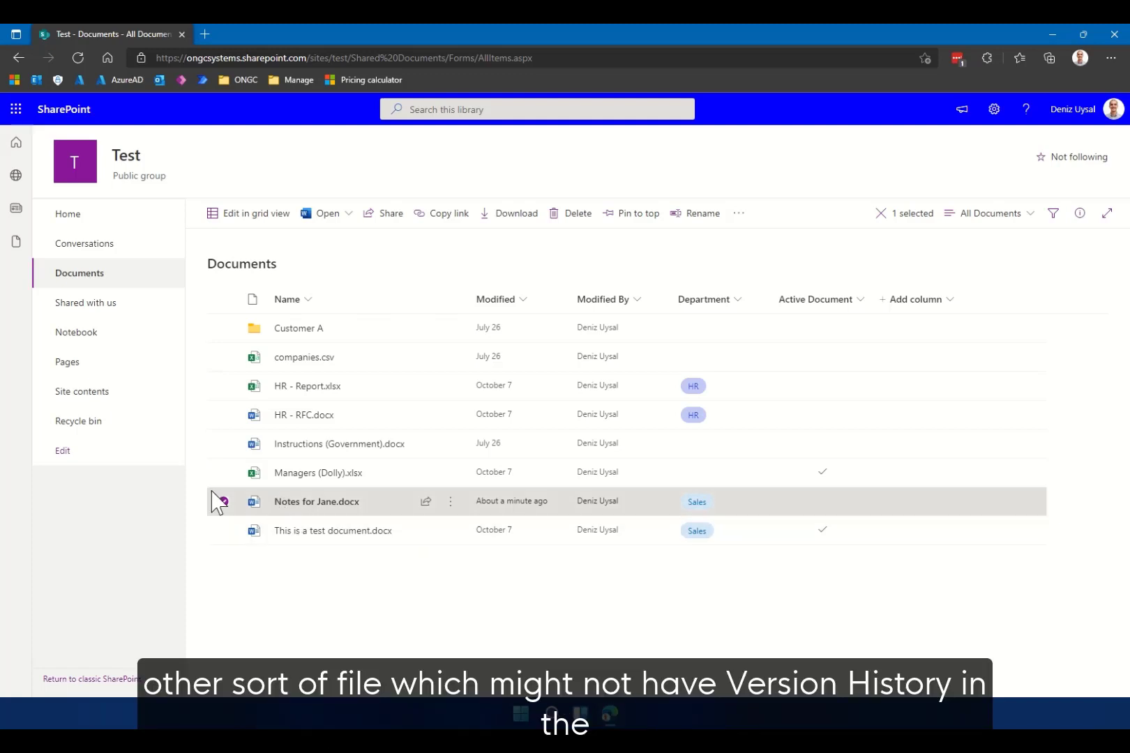
mouse_move(334, 515)
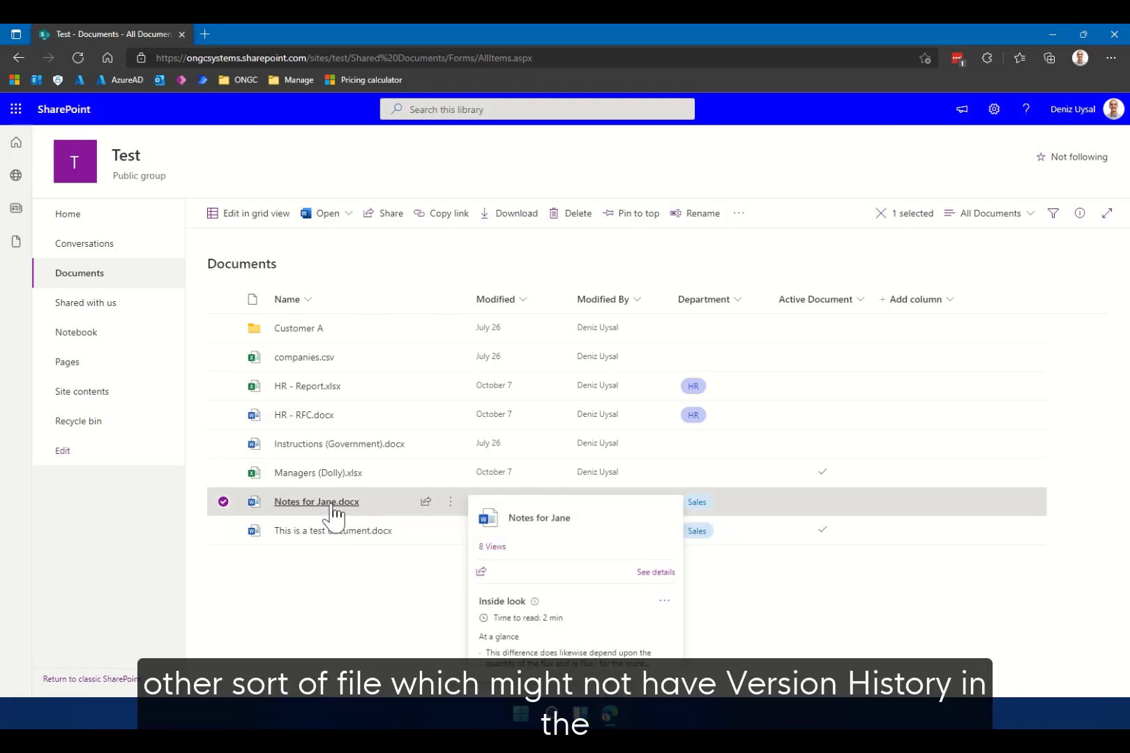
right_click(278, 507)
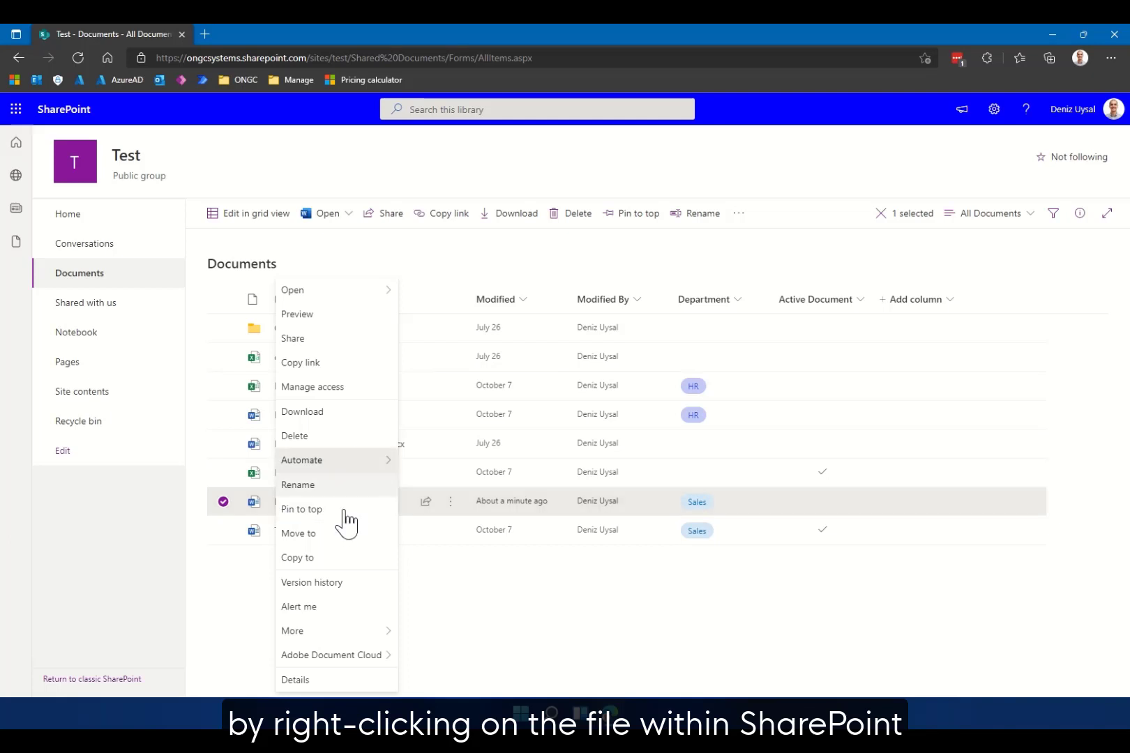
click(311, 586)
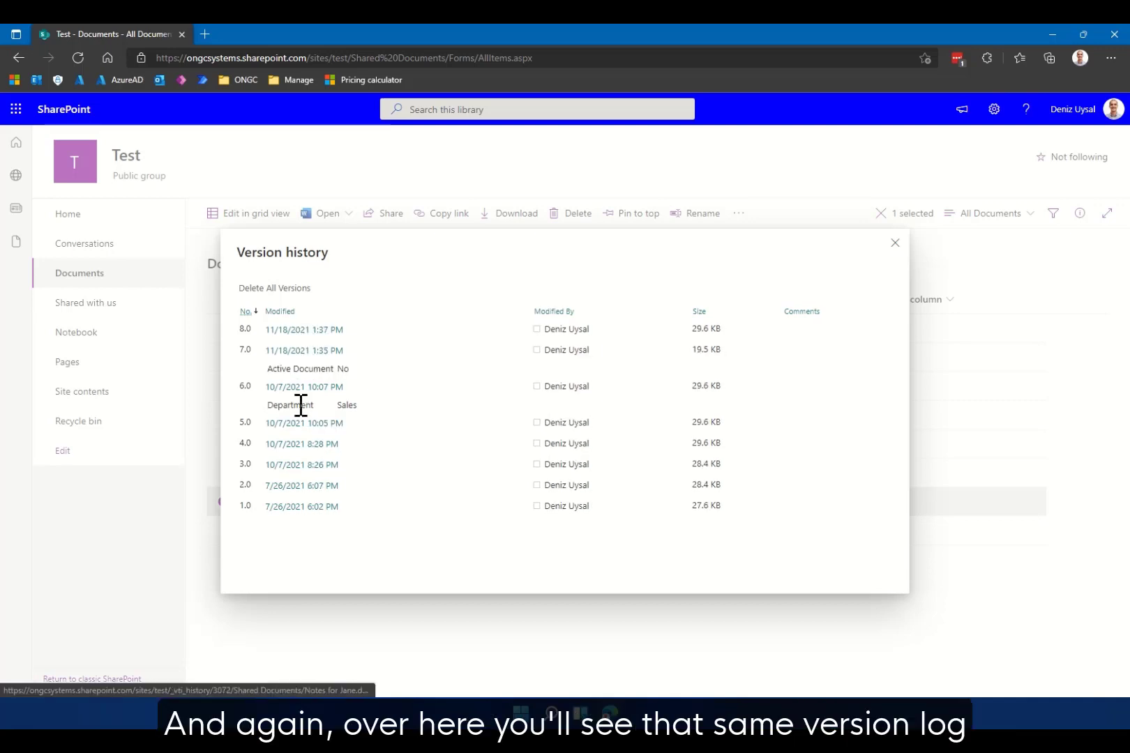
click(354, 352)
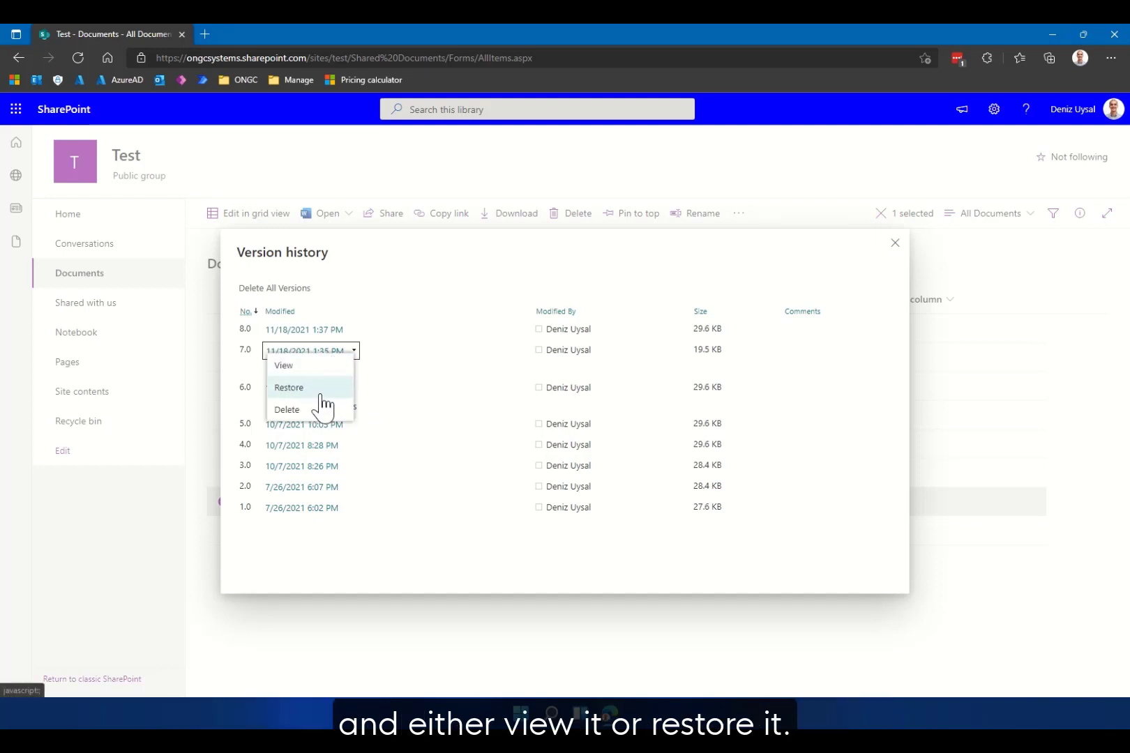
click(811, 293)
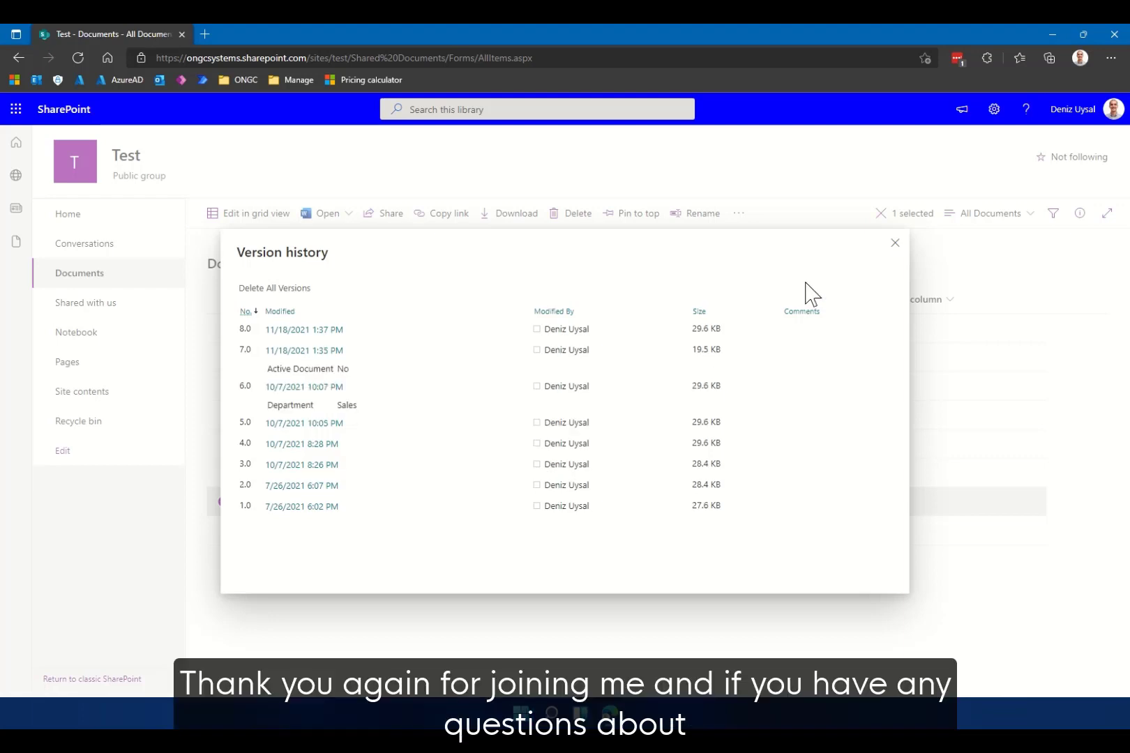